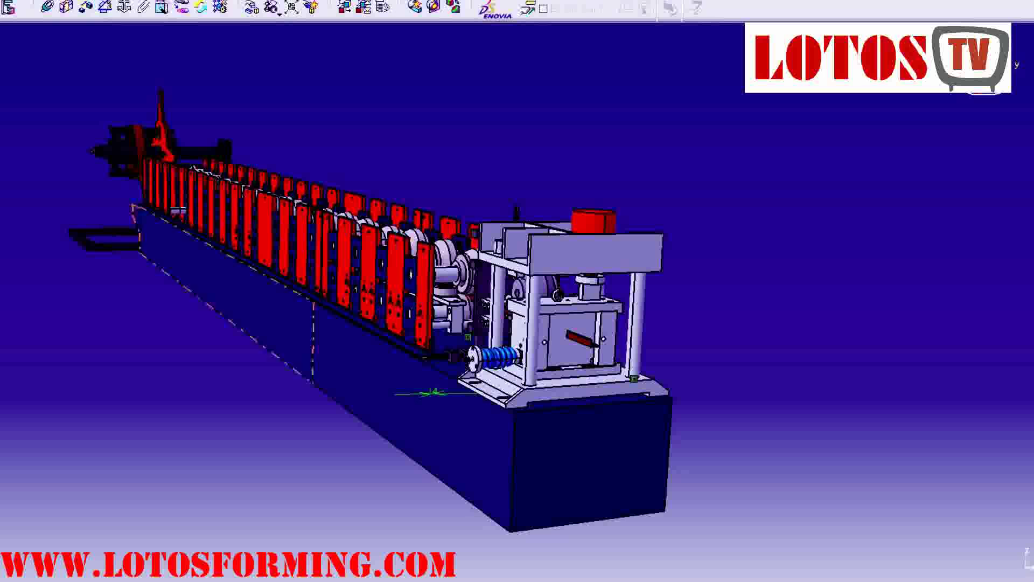
{"action": "middle_click_drag", "start_coordinate": [649, 318], "coordinate": [506, 226]}
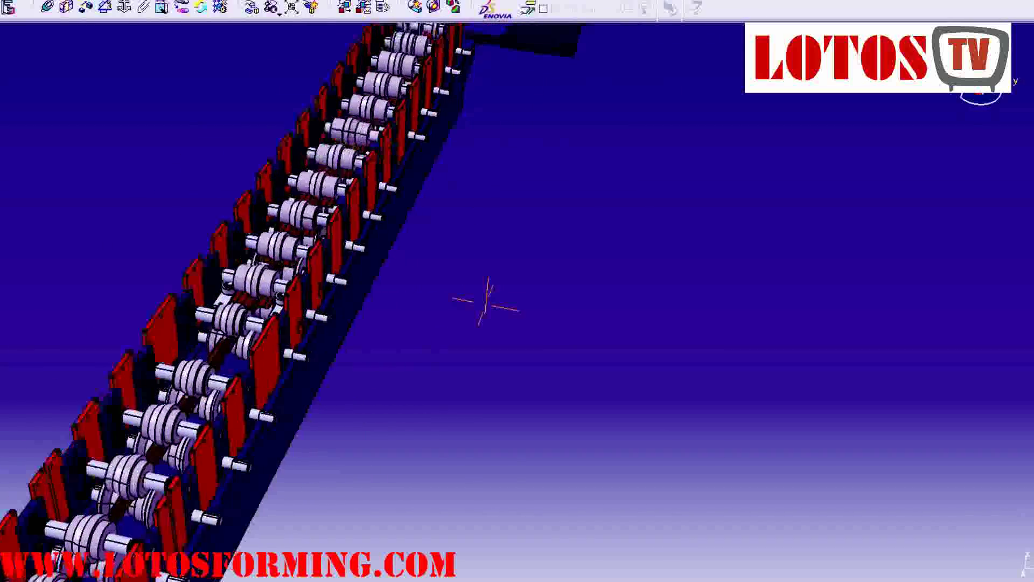
{"action": "middle_click_drag", "start_coordinate": [593, 350], "coordinate": [690, 242]}
{"action": "middle_click_drag", "start_coordinate": [486, 303], "coordinate": [512, 301]}
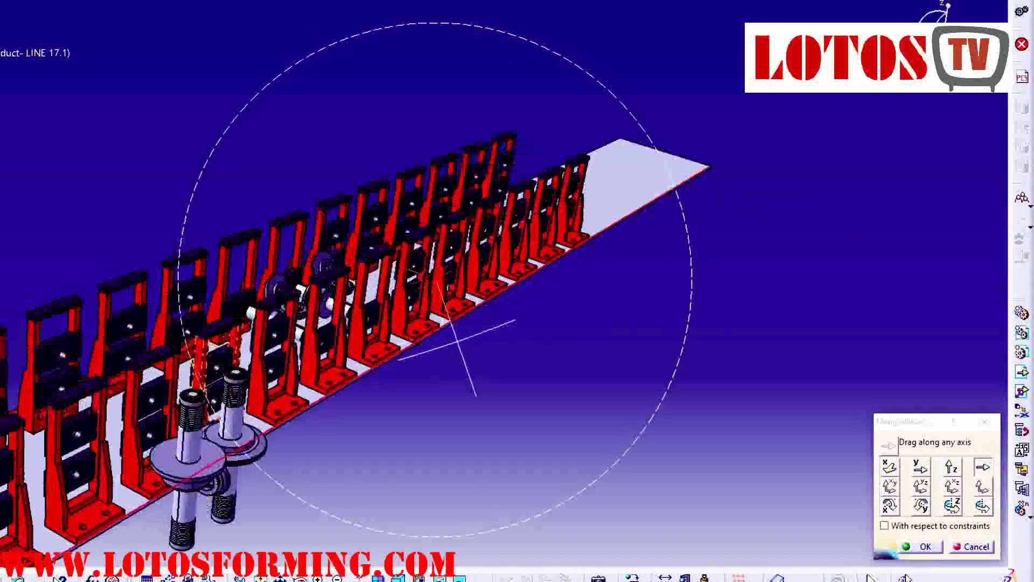
- Move the LINE 17 roll set clear of the roll stands and rotate it until its shafts lie horizontal
{"action": "middle_click_drag", "start_coordinate": [512, 301], "coordinate": [544, 297]}
{"action": "left_click_drag", "start_coordinate": [587, 237], "coordinate": [582, 417]}
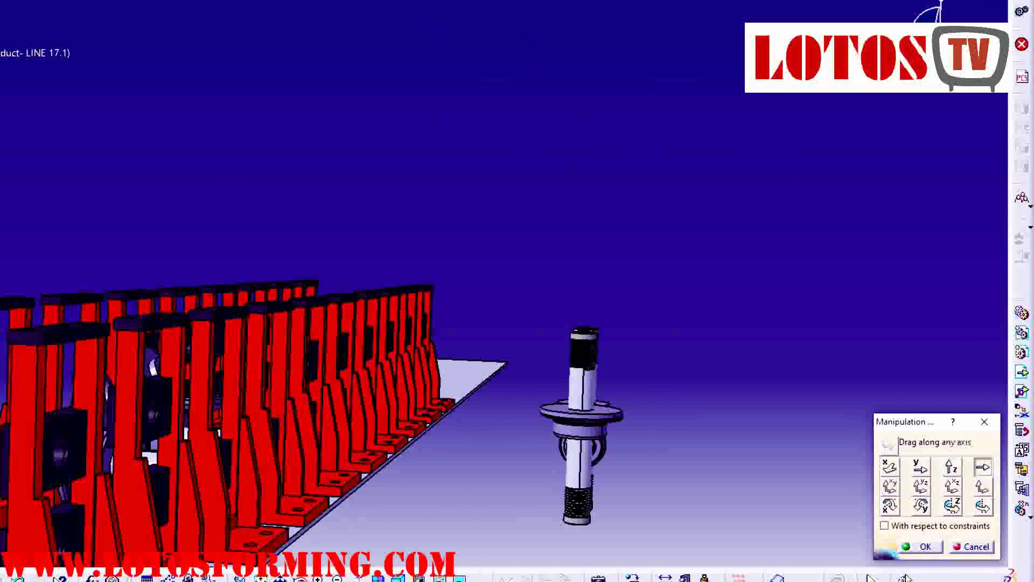
{"action": "middle_click_drag", "start_coordinate": [524, 379], "coordinate": [485, 324]}
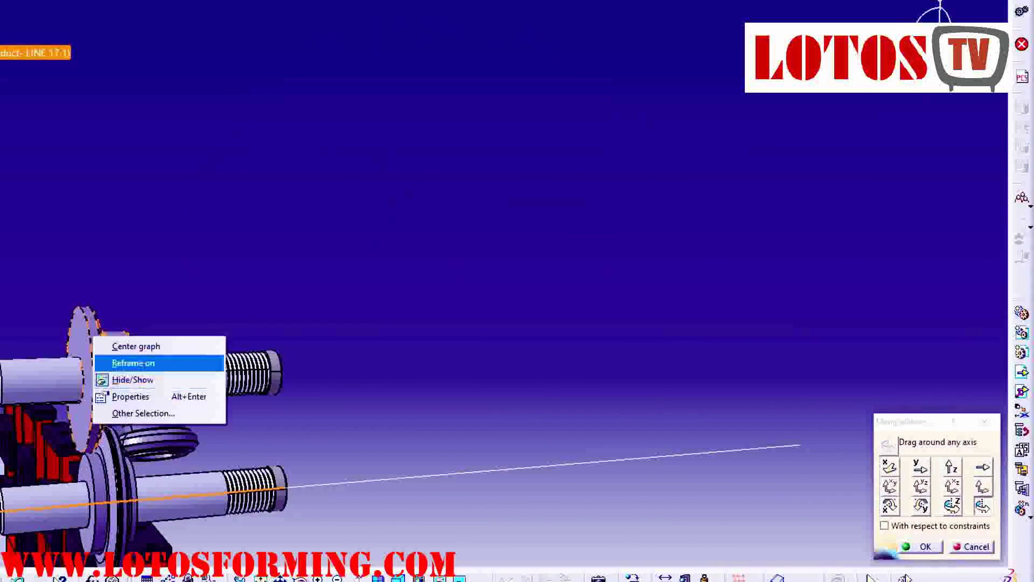
{"action": "left_click", "coordinate": [133, 363]}
{"action": "mouse_move", "coordinate": [442, 269]}
{"action": "middle_mouse_down"}
{"action": "mouse_move", "coordinate": [485, 323]}
{"action": "mouse_move", "coordinate": [447, 285]}
{"action": "middle_mouse_up"}
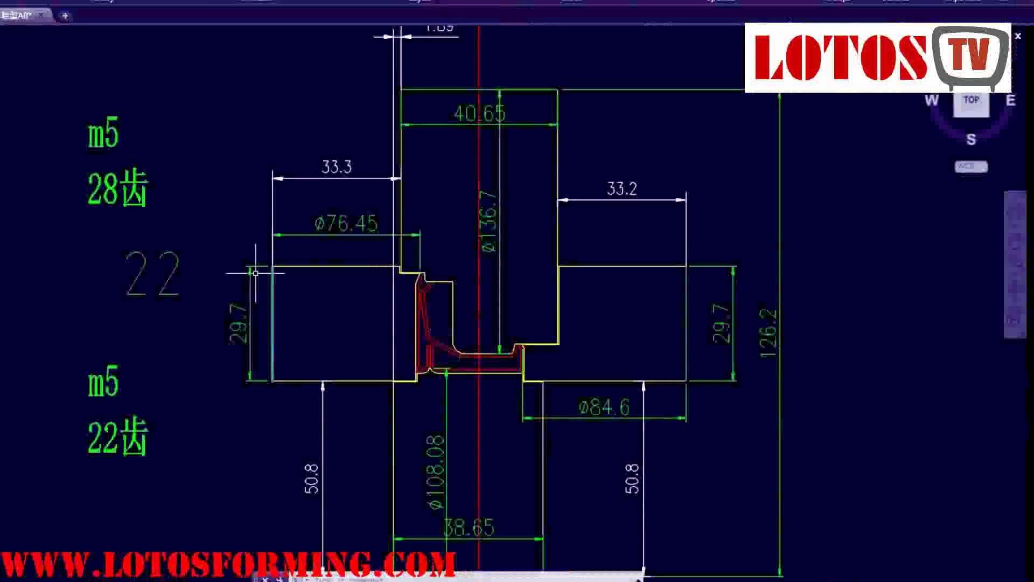
- Switch to the 2D roll section drawings and check the roll layout for the LINE 17 set
{"action": "scroll", "coordinate": [450, 532], "scroll_direction": "down", "scroll_amount": 5}
{"action": "scroll", "coordinate": [450, 531], "scroll_direction": "up", "scroll_amount": 5}
{"action": "mouse_move", "coordinate": [413, 231]}
{"action": "middle_mouse_down"}
{"action": "mouse_move", "coordinate": [413, 429]}
{"action": "mouse_move", "coordinate": [404, 396]}
{"action": "middle_mouse_up"}
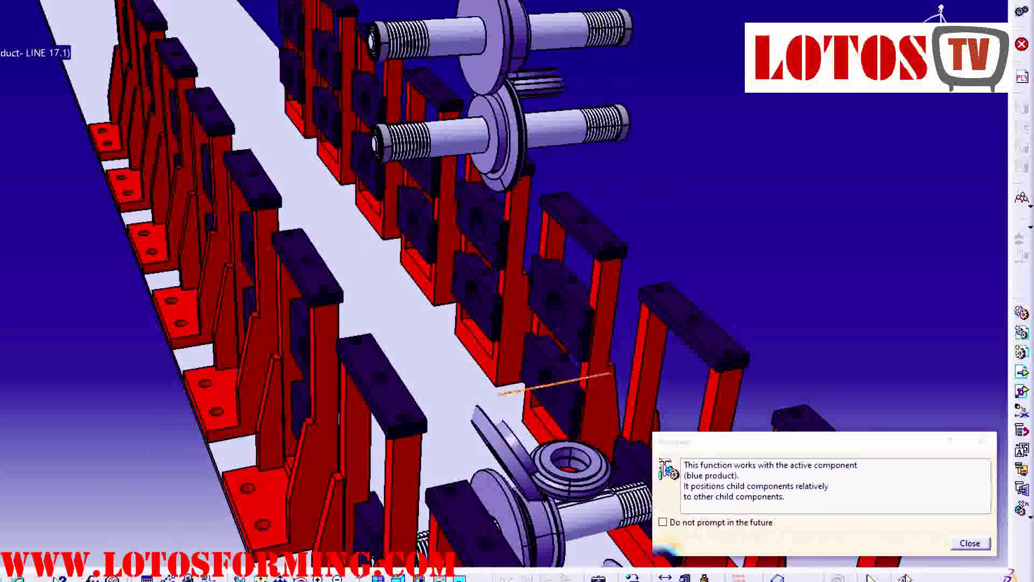
- Constrain the LINE 17 roll set to its stand, including a 125 mm offset
{"action": "middle_click_drag", "start_coordinate": [409, 291], "coordinate": [453, 280]}
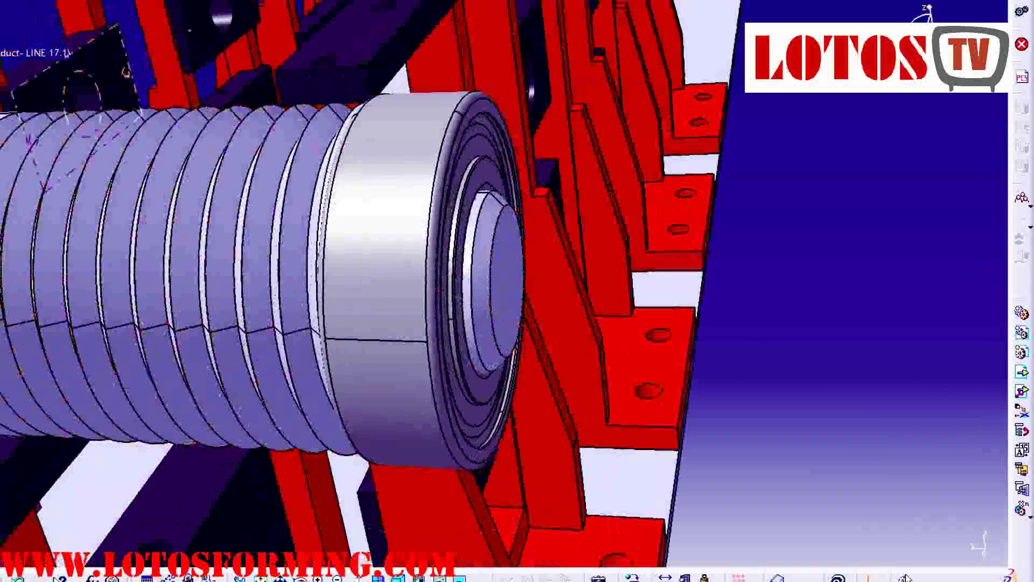
{"action": "left_click", "coordinate": [871, 577]}
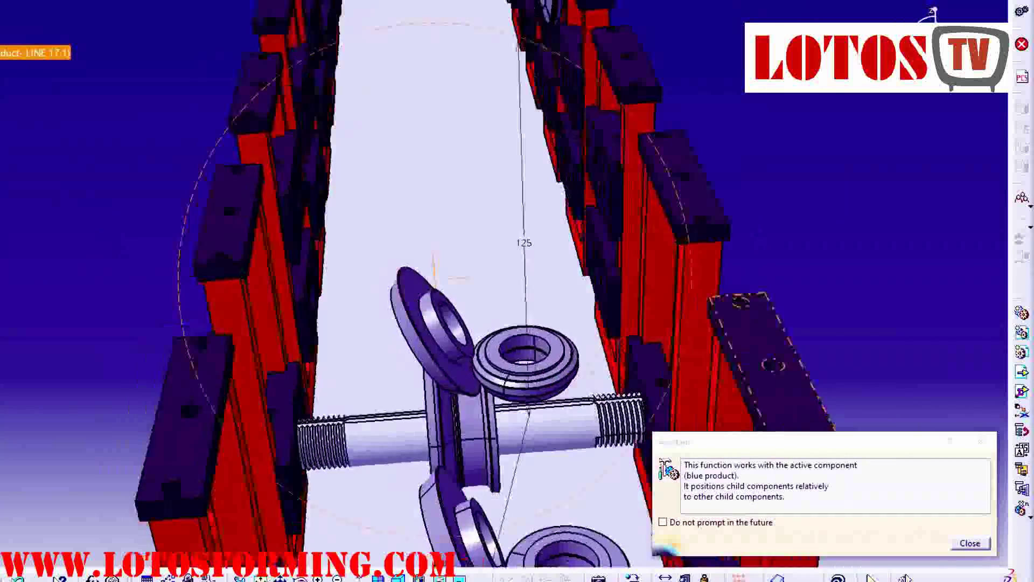
{"action": "right_click", "coordinate": [583, 260]}
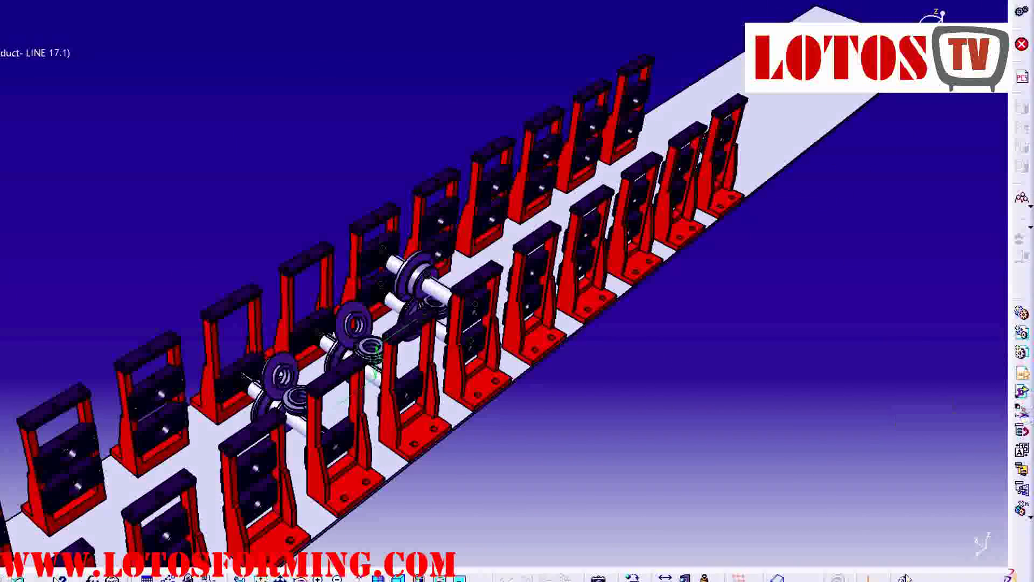
- Insert the existing component Product- LINE 18 from the LINE 18 folder inside ROLL 14
{"action": "left_click", "coordinate": [871, 577]}
{"action": "key", "text": "alt+Up"}
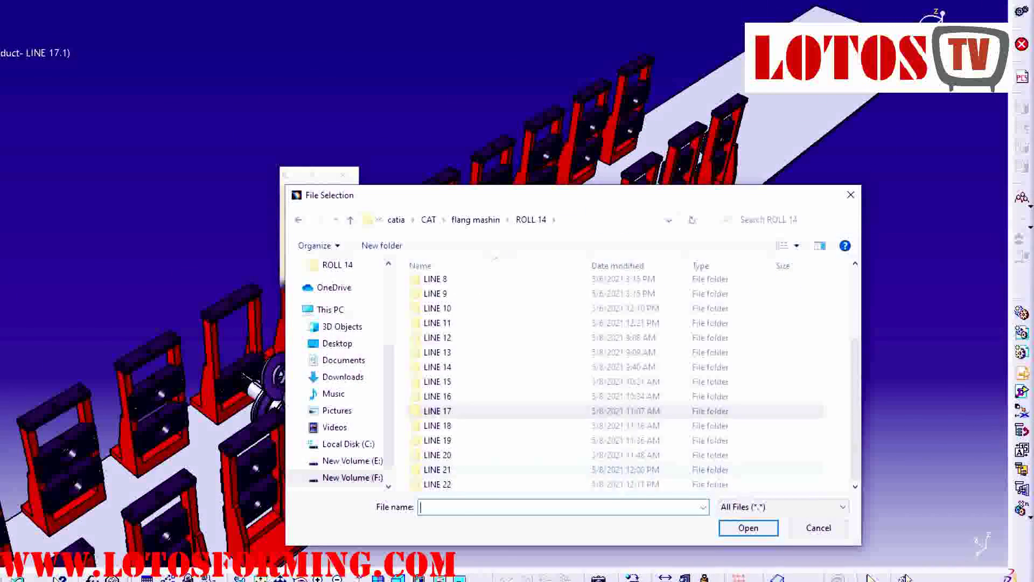
{"action": "key", "text": "Down"}
{"action": "key", "text": "Return"}
{"action": "key", "text": "Return"}
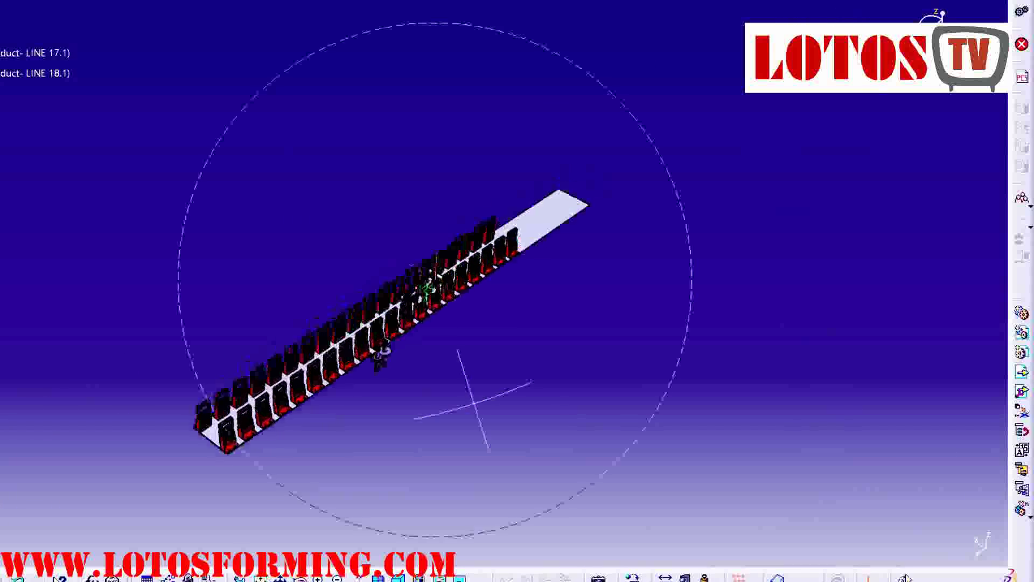
- Move the LINE 18 roll set along the Y axis towards the row of stands
{"action": "left_click", "coordinate": [871, 578]}
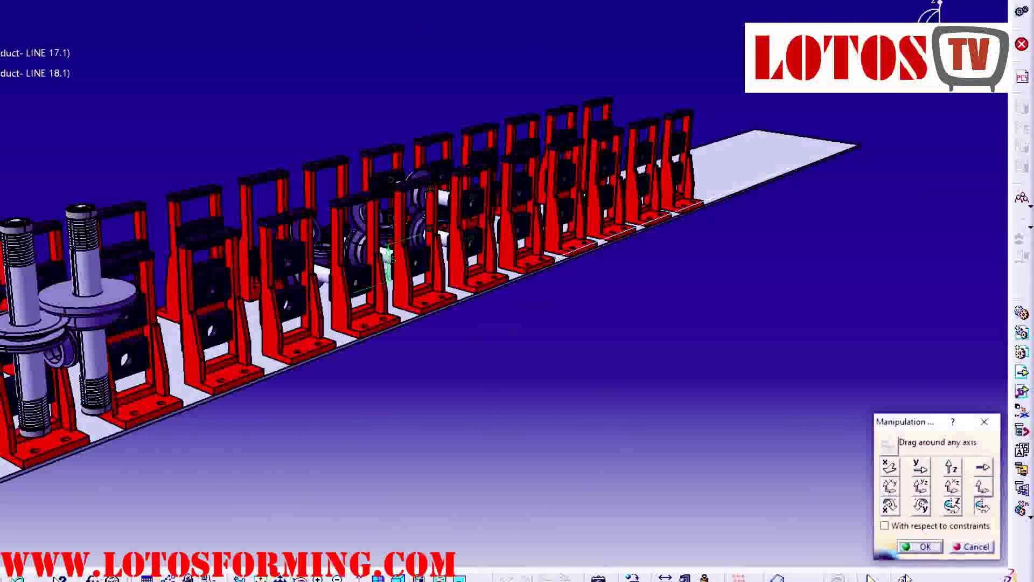
{"action": "middle_click_drag", "start_coordinate": [517, 323], "coordinate": [442, 302]}
{"action": "middle_click_drag", "start_coordinate": [309, 392], "coordinate": [326, 407]}
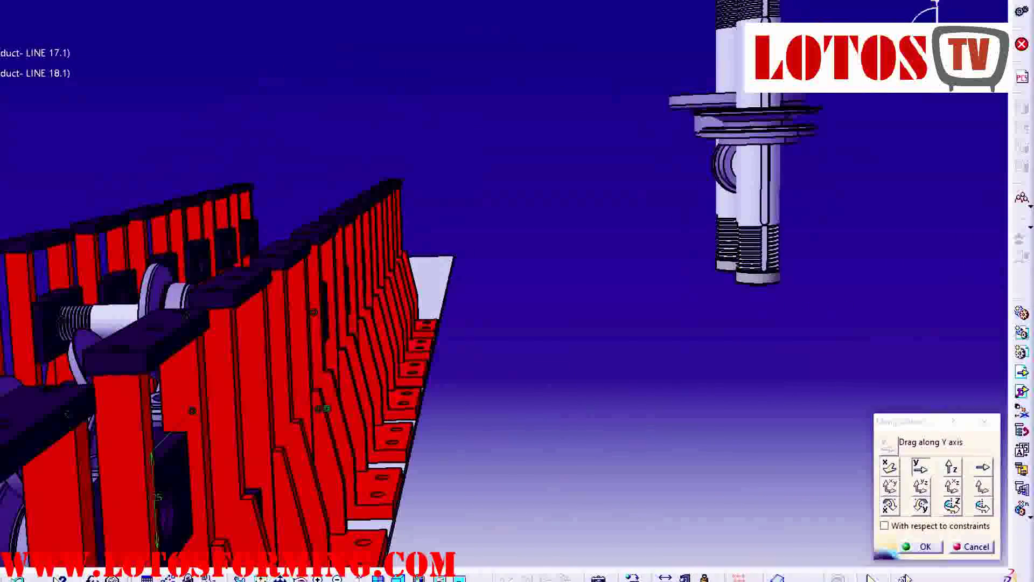
{"action": "left_click_drag", "start_coordinate": [749, 161], "coordinate": [620, 161]}
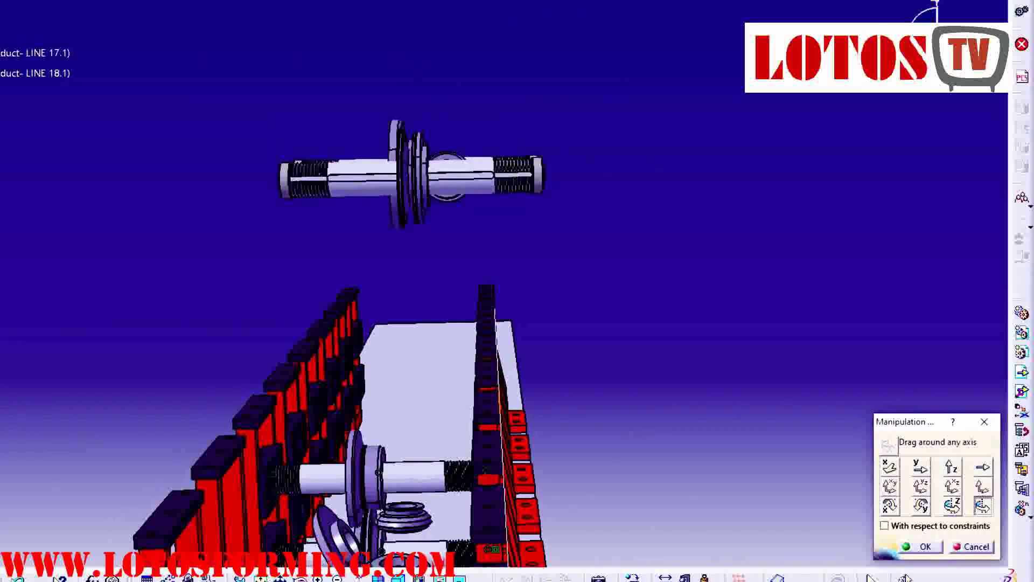
- Rotate the LINE 18 roll set around its shaft axis to reorient the shaft pair, and choose Z-axis movement
{"action": "middle_click_drag", "start_coordinate": [377, 472], "coordinate": [472, 559]}
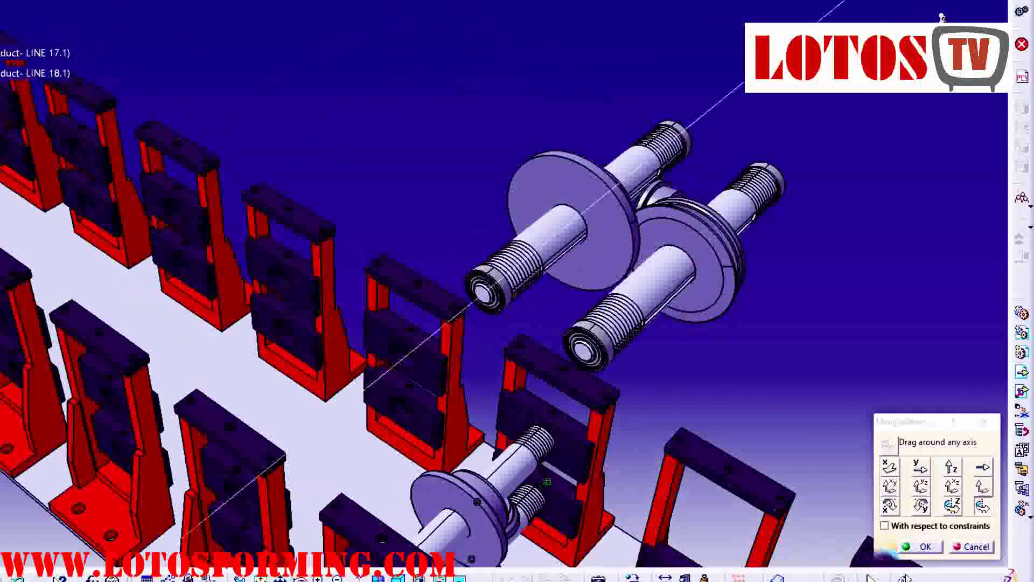
{"action": "left_click_drag", "start_coordinate": [571, 221], "coordinate": [593, 135]}
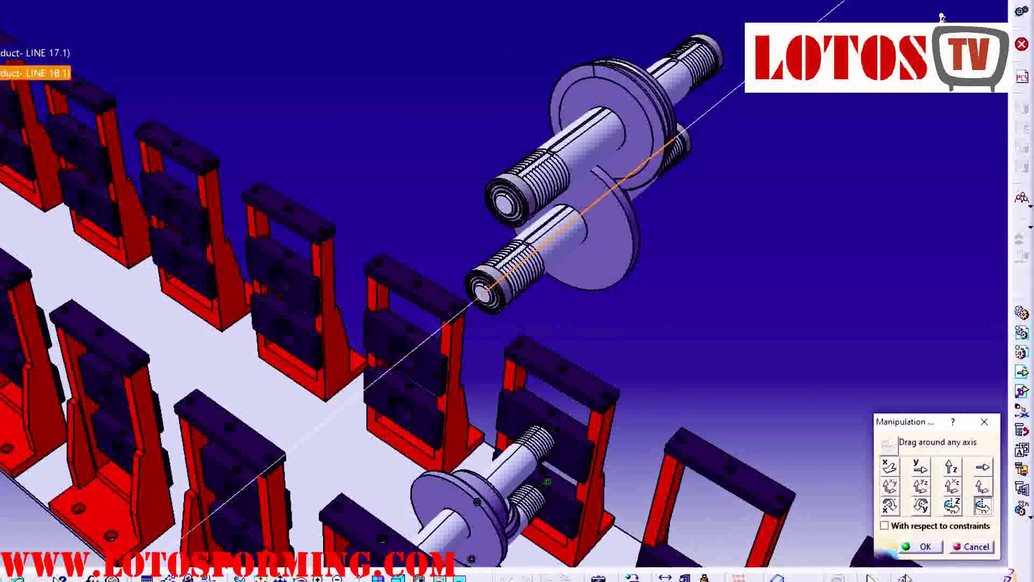
{"action": "left_click_drag", "start_coordinate": [539, 188], "coordinate": [394, 291]}
{"action": "left_click", "coordinate": [951, 467]}
- Switch to the 2D drawings and check the roll sections near station 17 against the LINE 18 set
{"action": "middle_click_drag", "start_coordinate": [393, 291], "coordinate": [560, 560]}
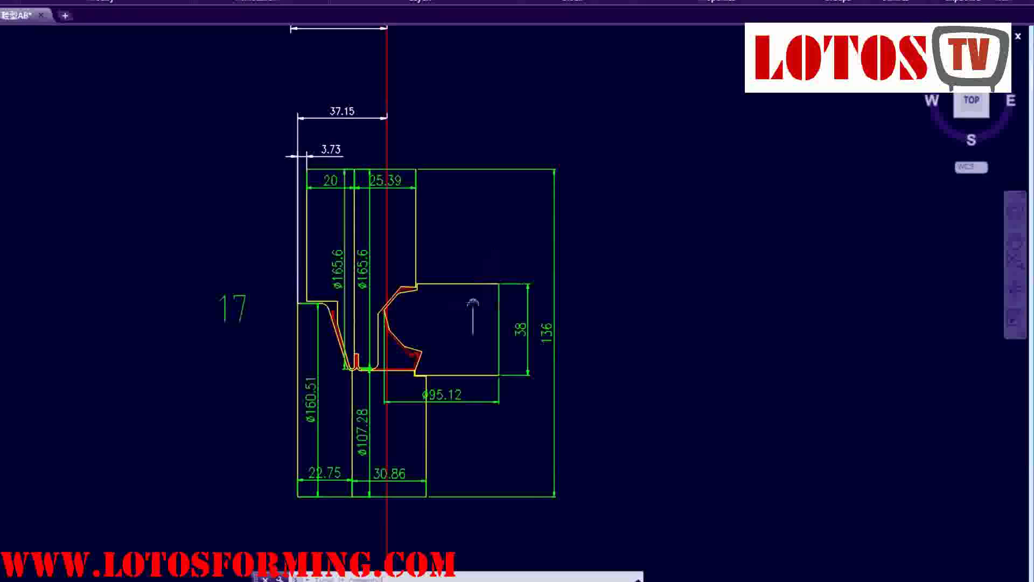
{"action": "scroll", "coordinate": [415, 270], "scroll_direction": "down", "scroll_amount": 5}
{"action": "scroll", "coordinate": [415, 242], "scroll_direction": "up", "scroll_amount": 5}
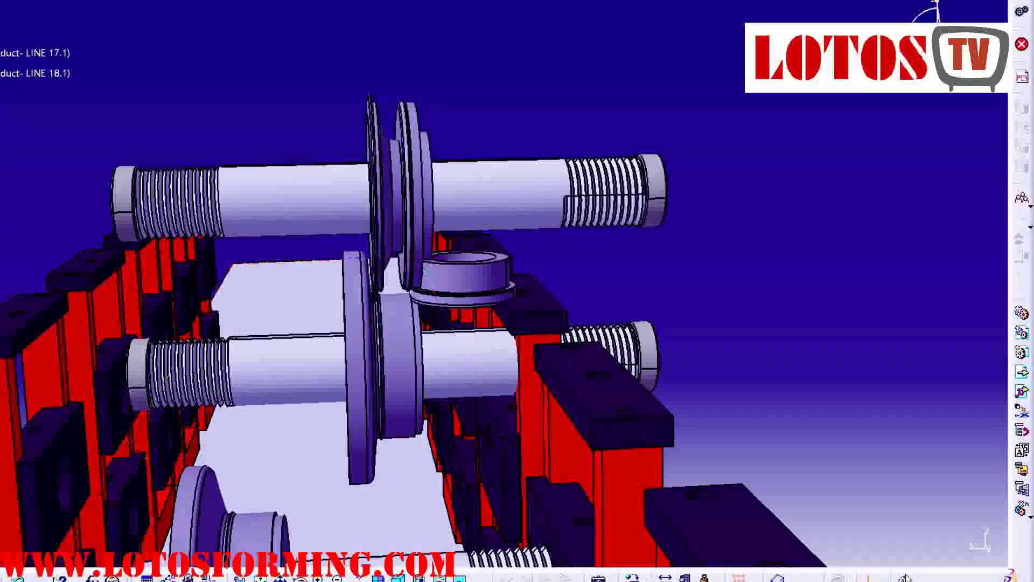
- Add a 125 mm offset constraint between the LINE 18 SHAFT 2 axis and the Part2 plane
{"action": "middle_click_drag", "start_coordinate": [518, 393], "coordinate": [458, 269]}
{"action": "left_click", "coordinate": [871, 578]}
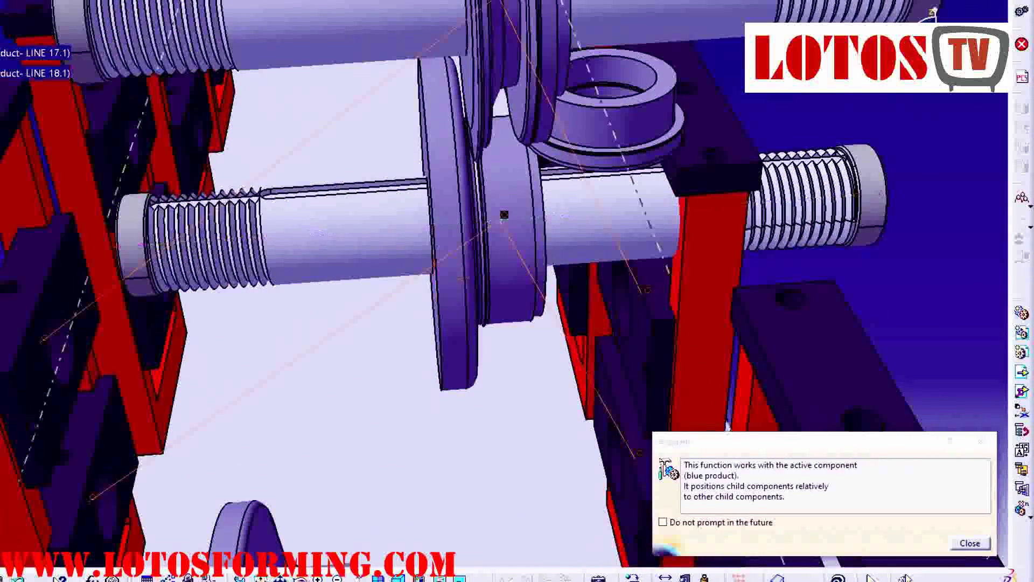
{"action": "left_click", "coordinate": [504, 214]}
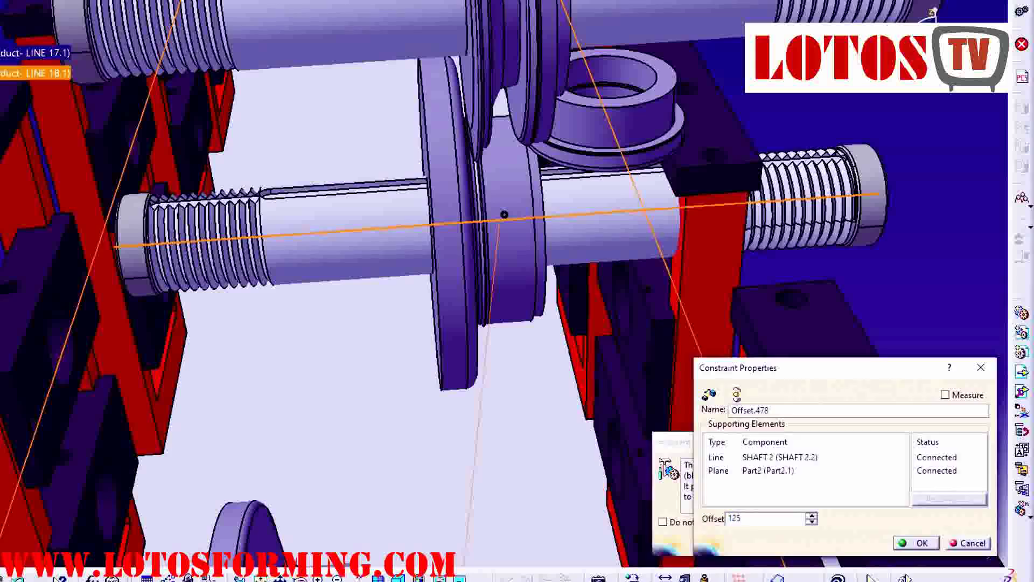
{"action": "key", "text": "Return"}
- Constrain the LINE 18 shaft coaxially with the bore of its bearing block
{"action": "right_click", "coordinate": [605, 224]}
{"action": "left_click", "coordinate": [670, 247]}
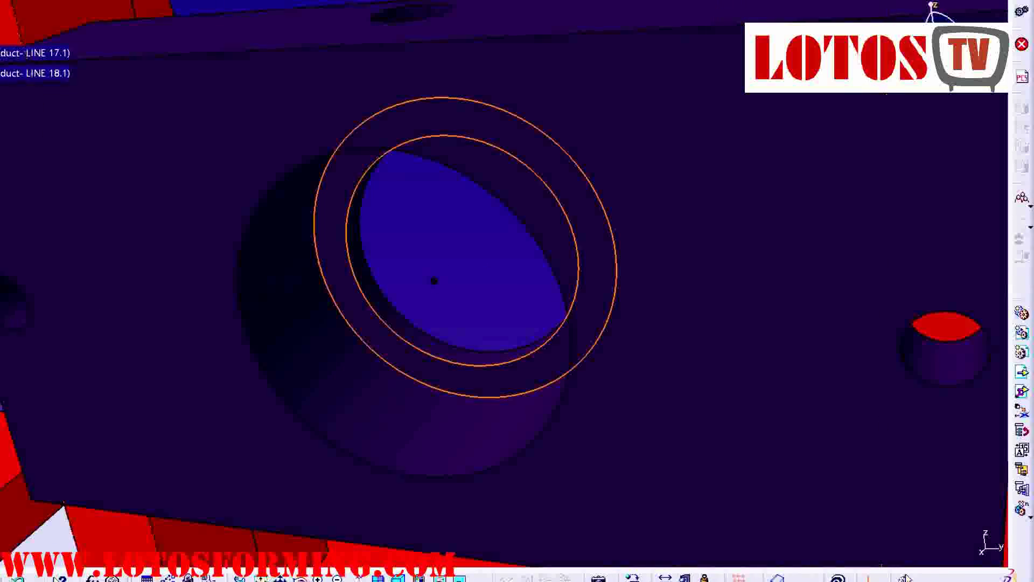
{"action": "left_click", "coordinate": [871, 578]}
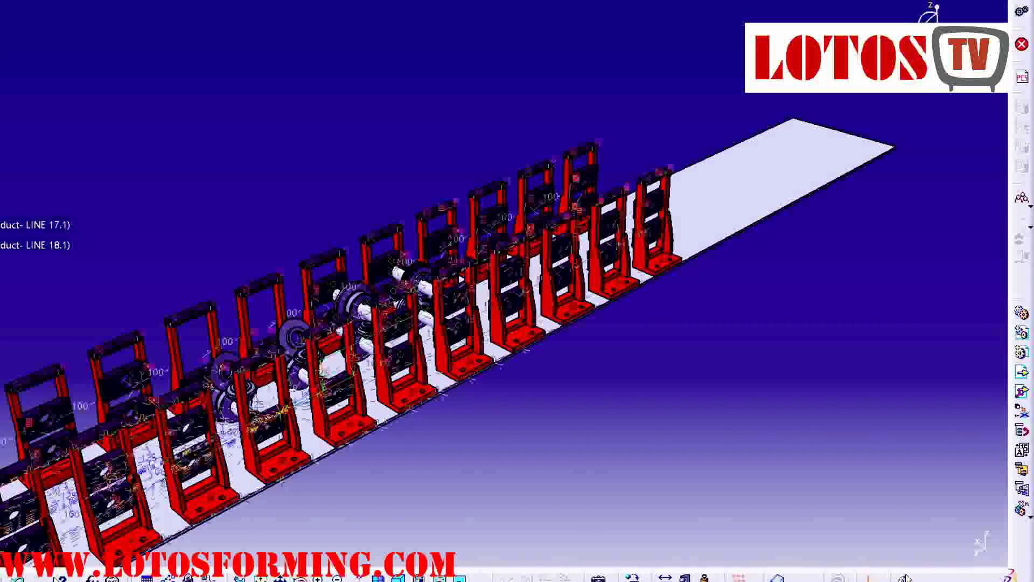
{"action": "key", "text": "Return"}
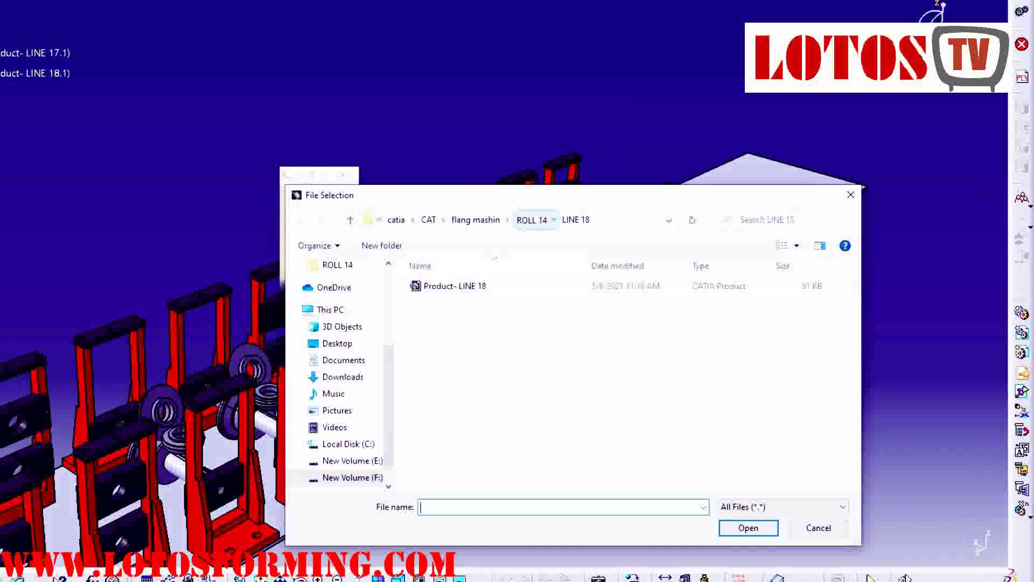
- Insert the existing LINE 19 product from the LINE 19 folder inside ROLL 14
{"action": "left_click", "coordinate": [531, 220]}
{"action": "double_click", "coordinate": [439, 438]}
{"action": "key", "text": "Return"}
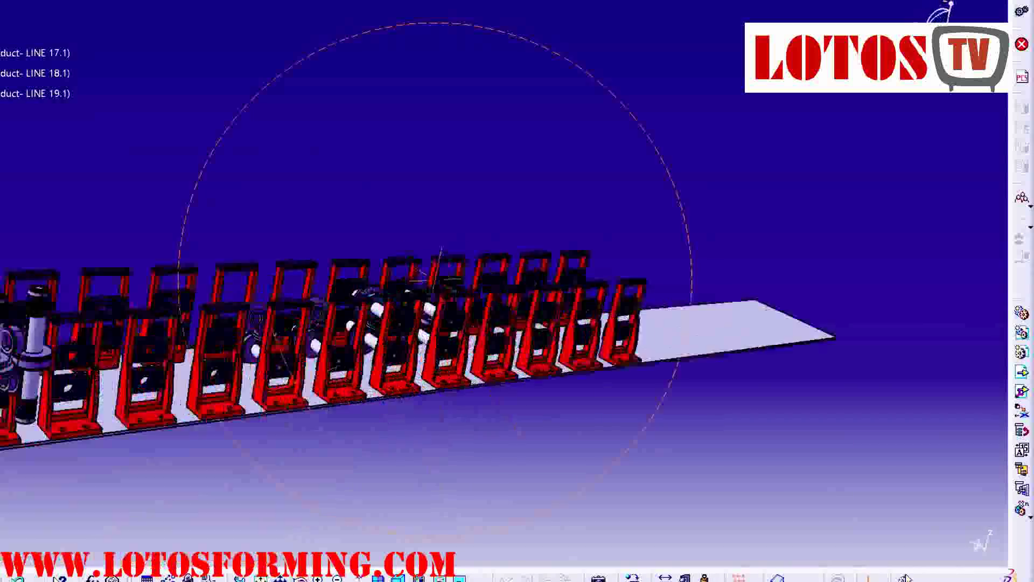
- Position the LINE 19 roll set at its stand with an offset constraint and start aligning it with the bearing block bore
{"action": "left_click", "coordinate": [869, 578]}
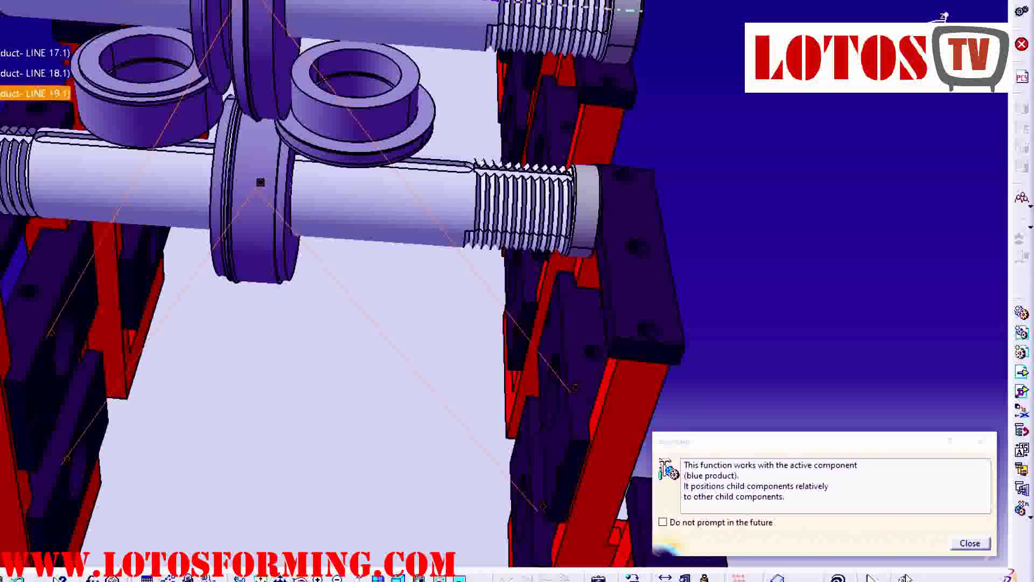
{"action": "left_click", "coordinate": [910, 545]}
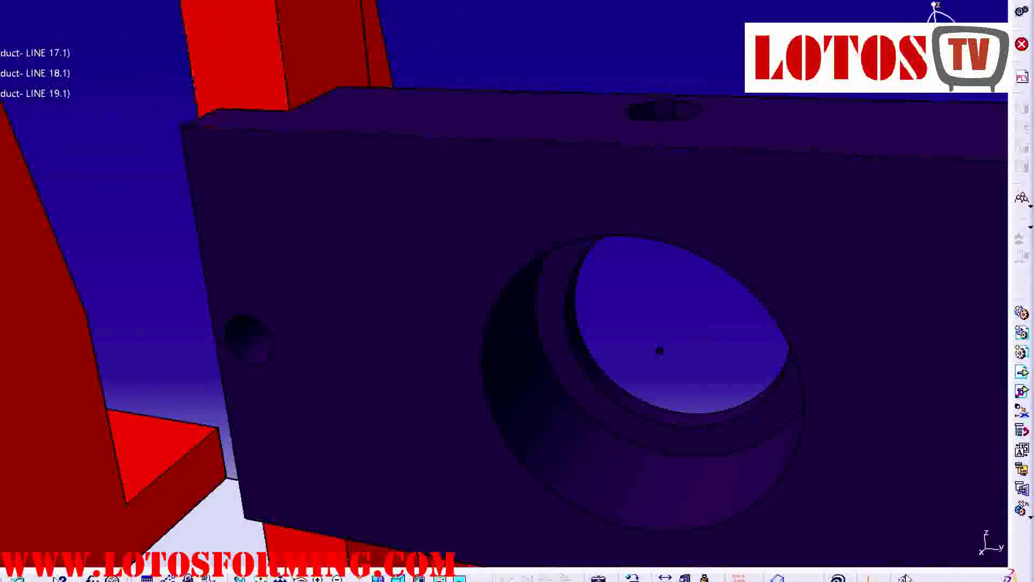
{"action": "left_click", "coordinate": [871, 579]}
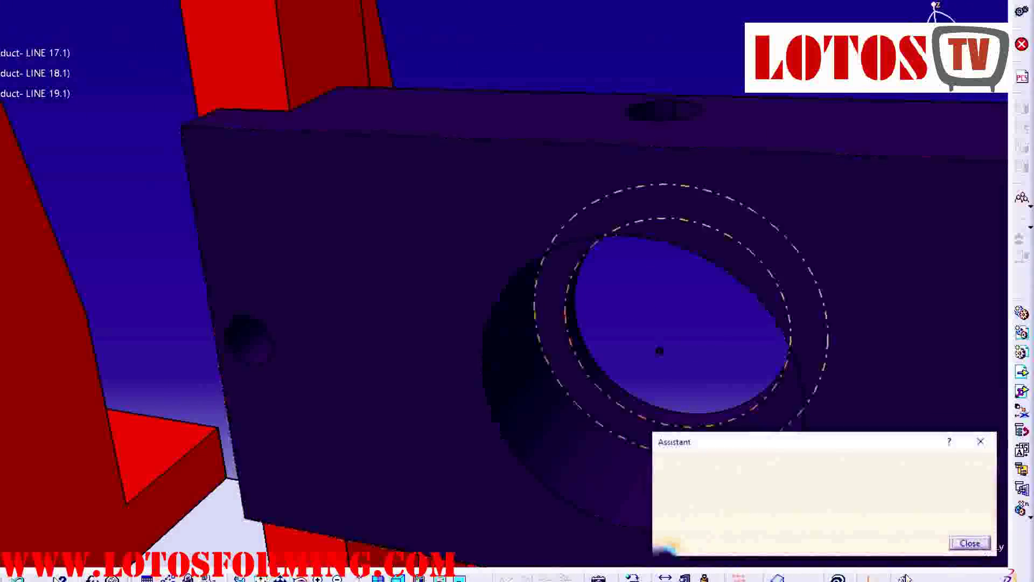